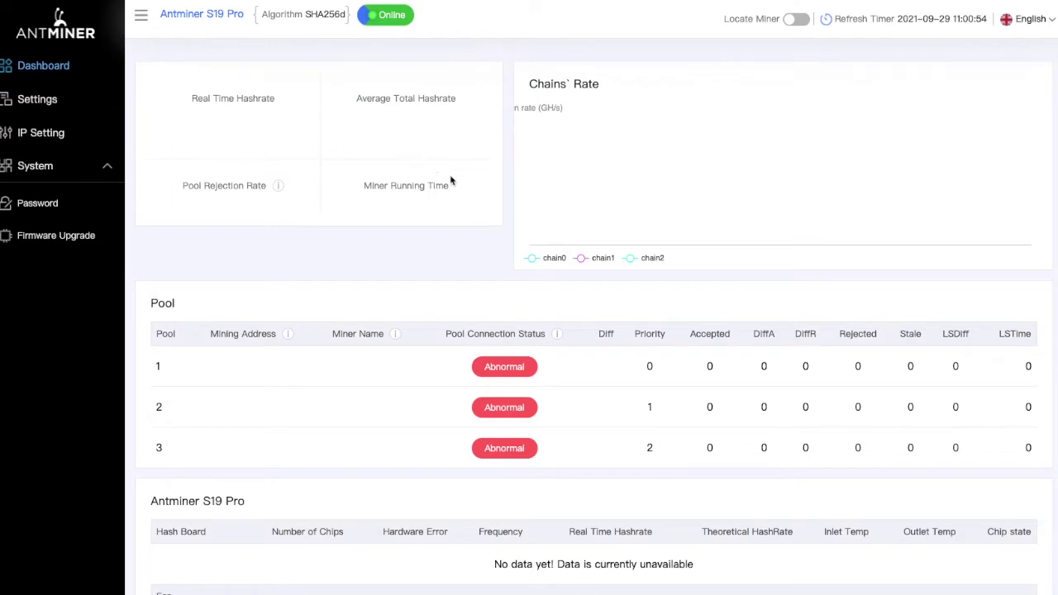
Open the miner's settings page, switch to NiceHash and open the mining option for connecting an ASIC device.
click(46, 105)
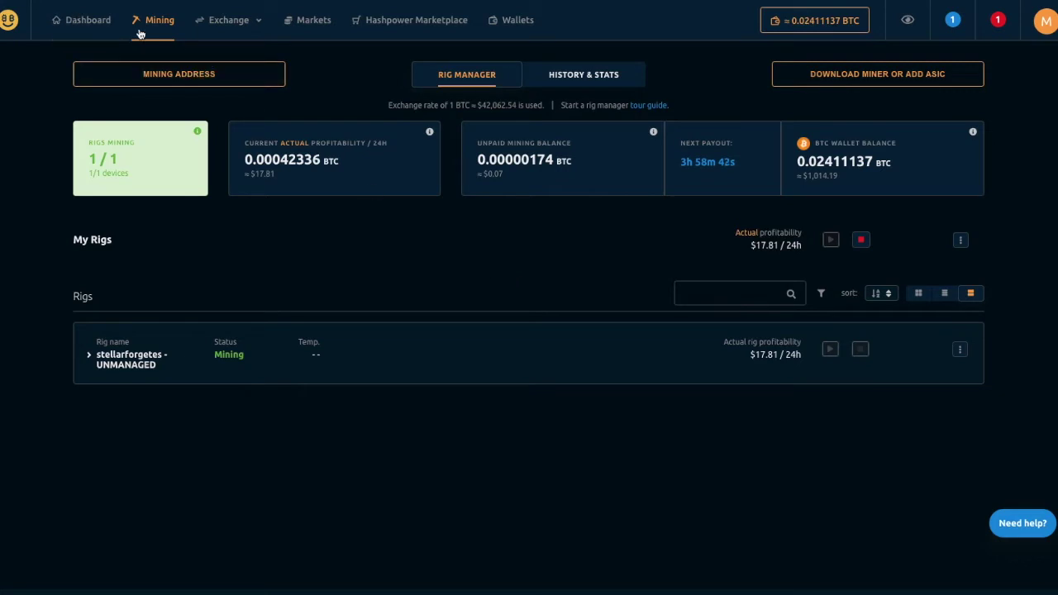
click(97, 33)
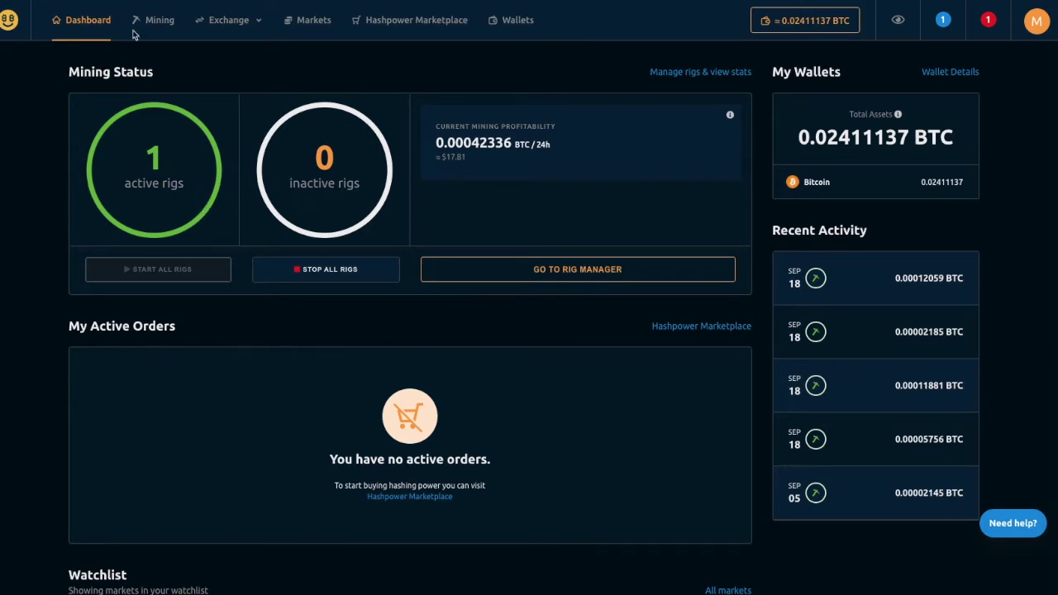
click(156, 21)
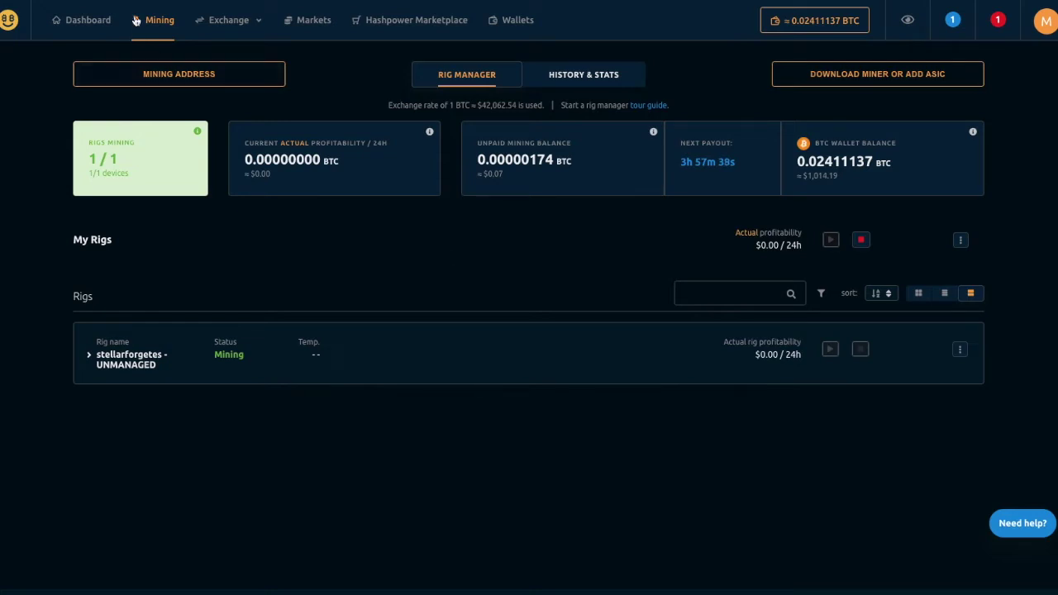
click(892, 81)
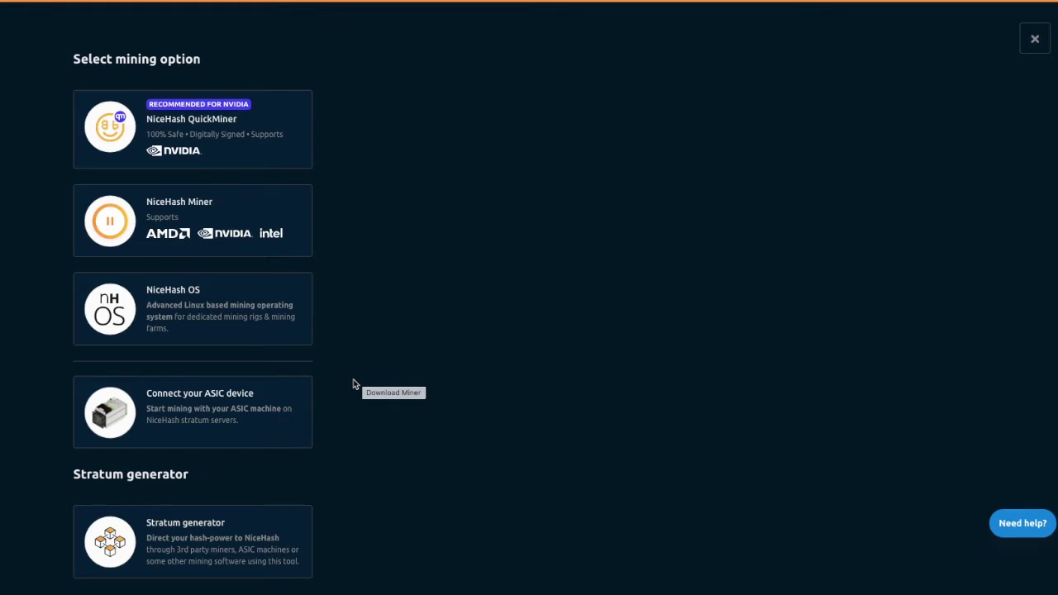
click(167, 420)
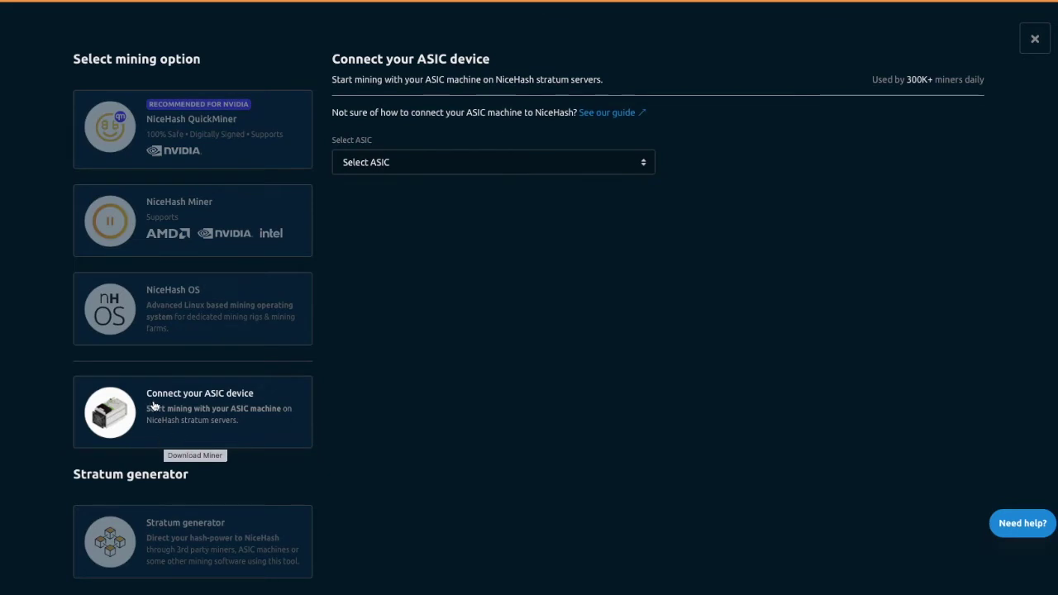
Search the ASIC list for "s19 pro" and select BITMAIN AntMiner S19 Pro.
click(370, 170)
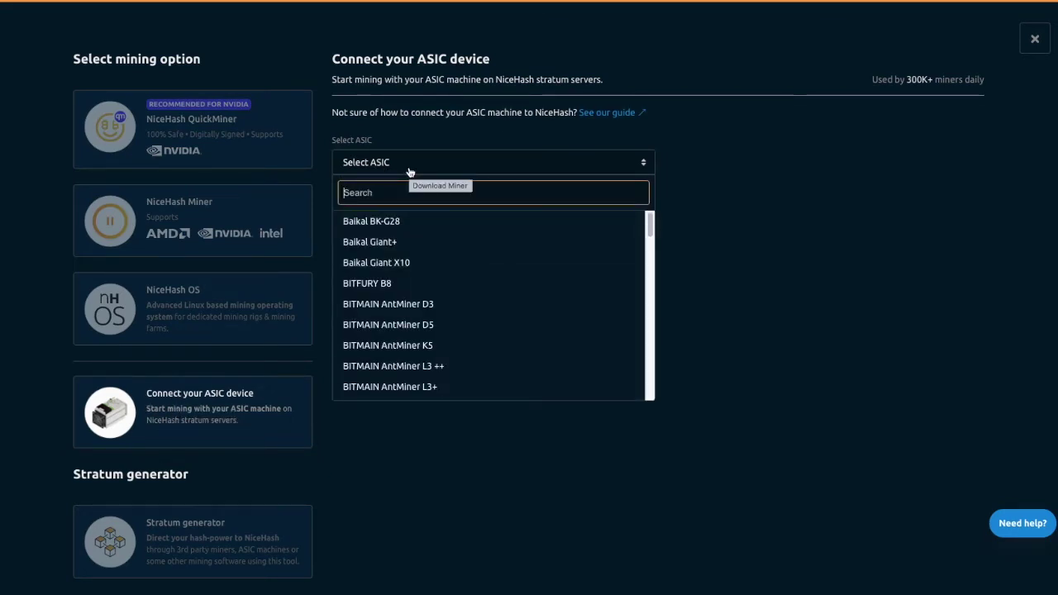
text(s19 pro)
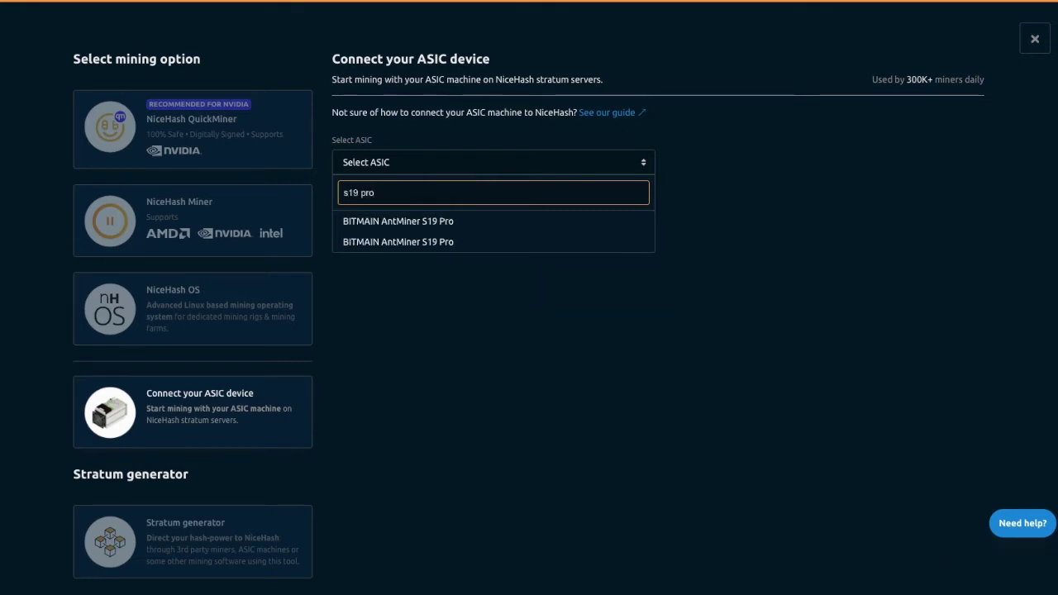
click(384, 242)
Enter stellarforge001.001 as the worker name for the ASIC device.
click(390, 239)
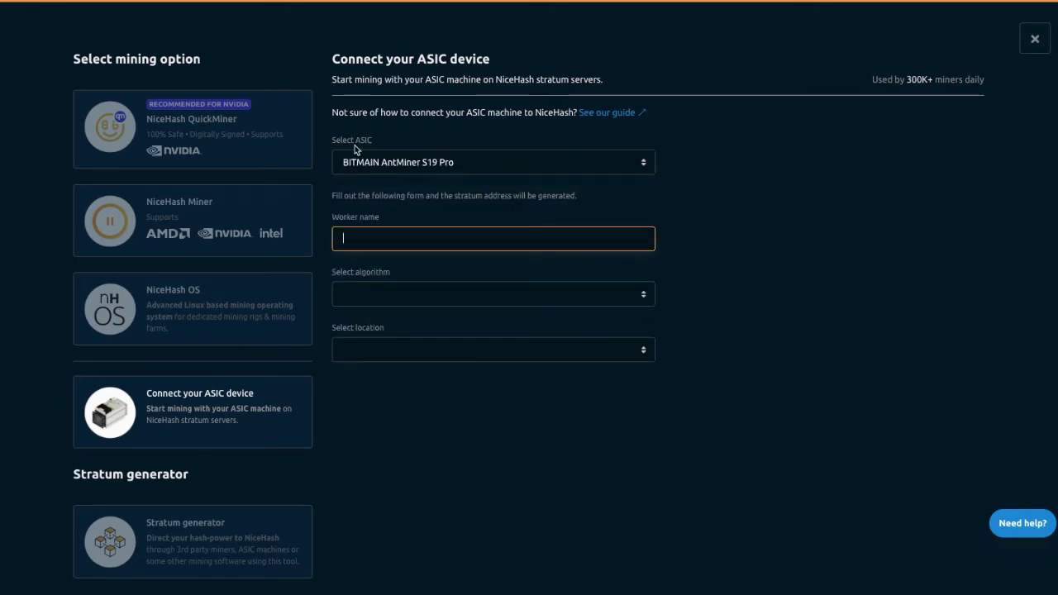
text(stellar)
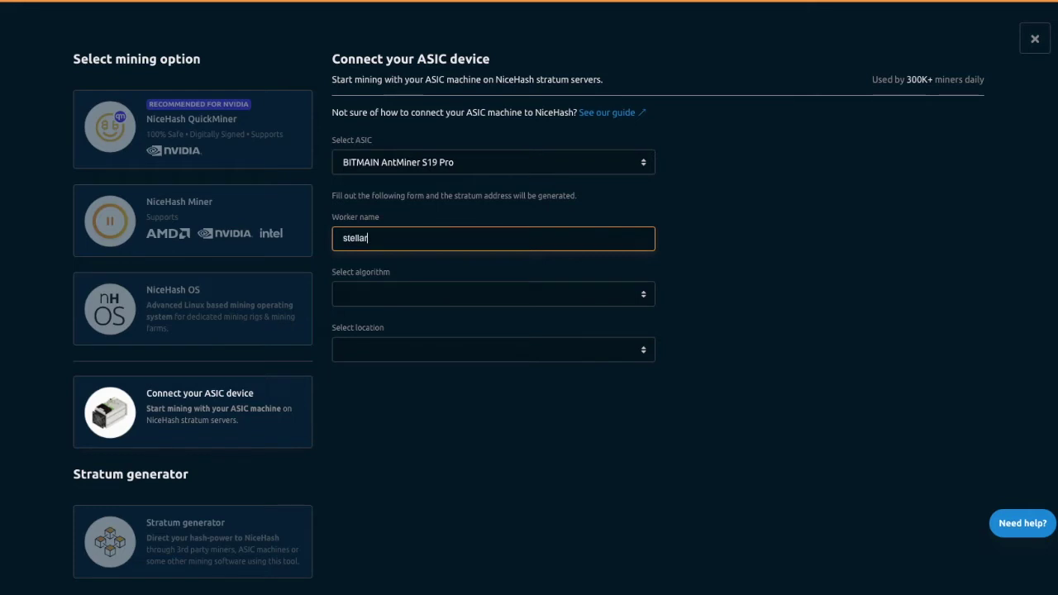
text(forgetest001.)
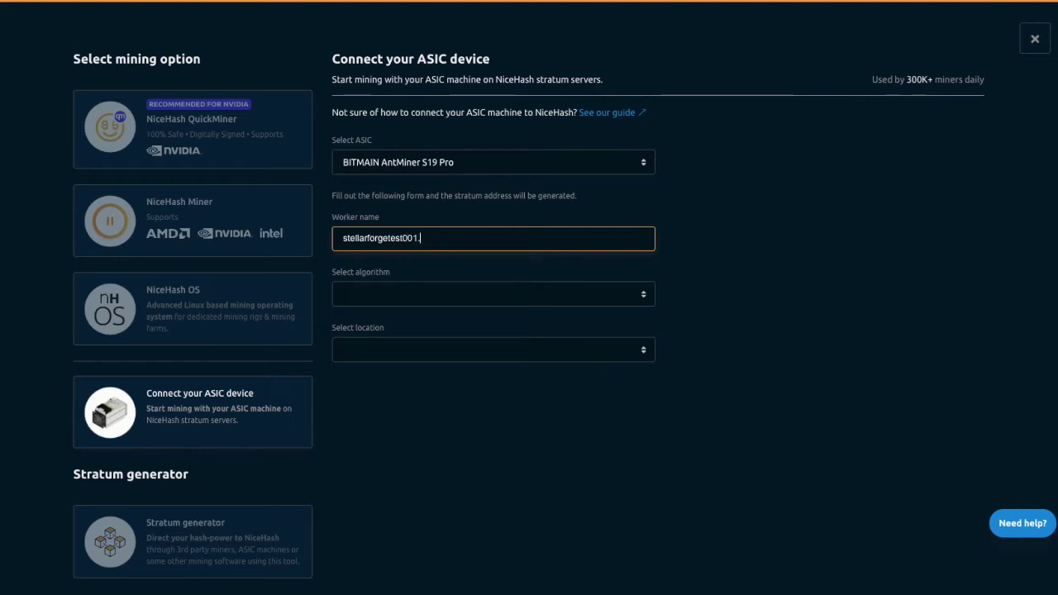
key(BackSpace)
key(BackSpace)
key(BackSpace)
key(BackSpace)
key(BackSpace)
key(BackSpace)
key(BackSpace)
key(BackSpace)
text(001.001)
drag(434, 237, 339, 237)
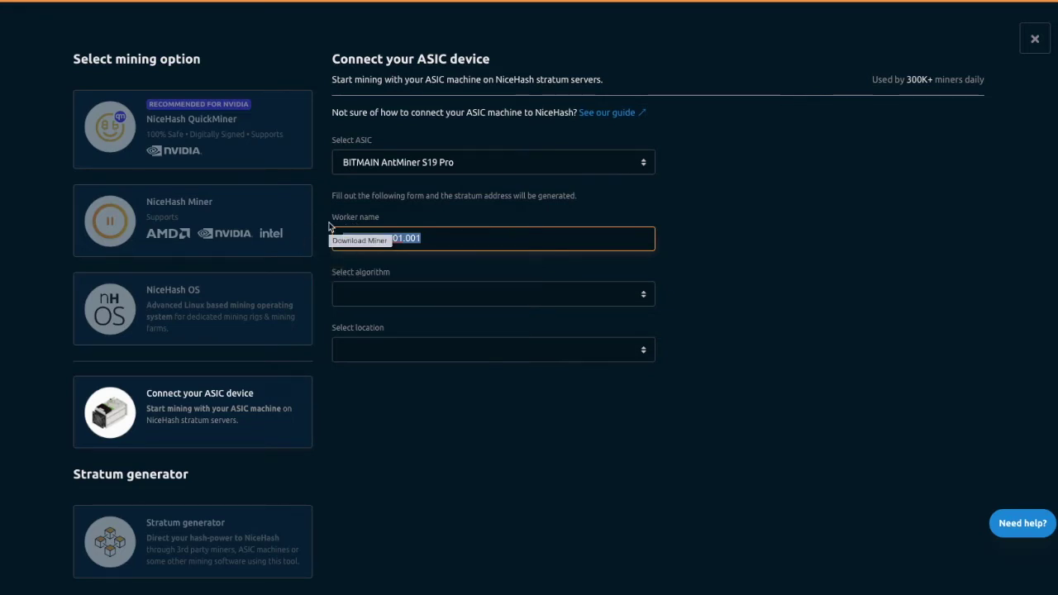
Set the mining algorithm to SHA256AsicBoost and the server location to USA - East.
click(640, 297)
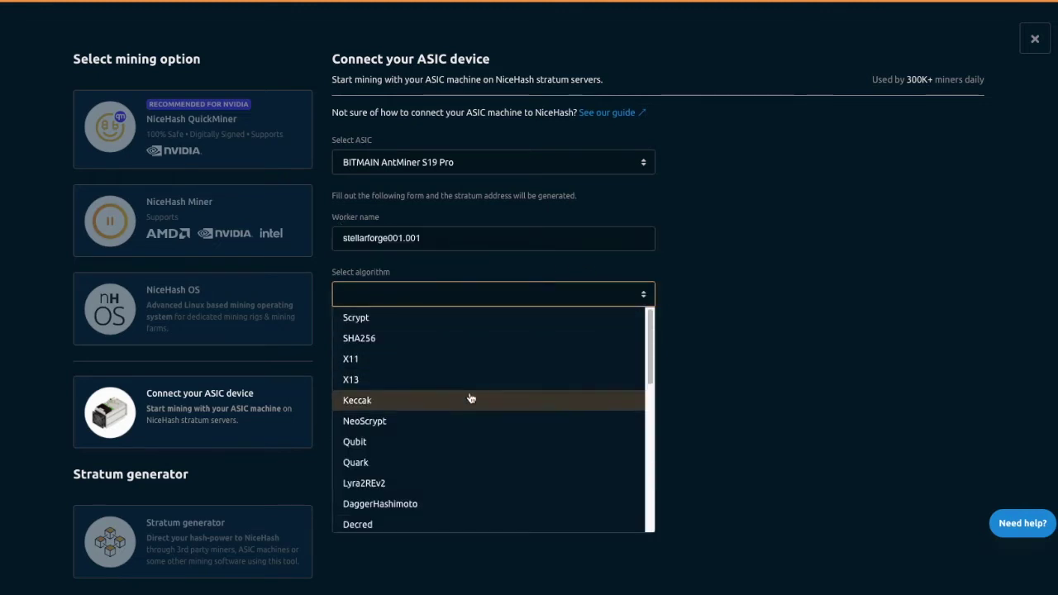
scroll(470, 400, down, 2)
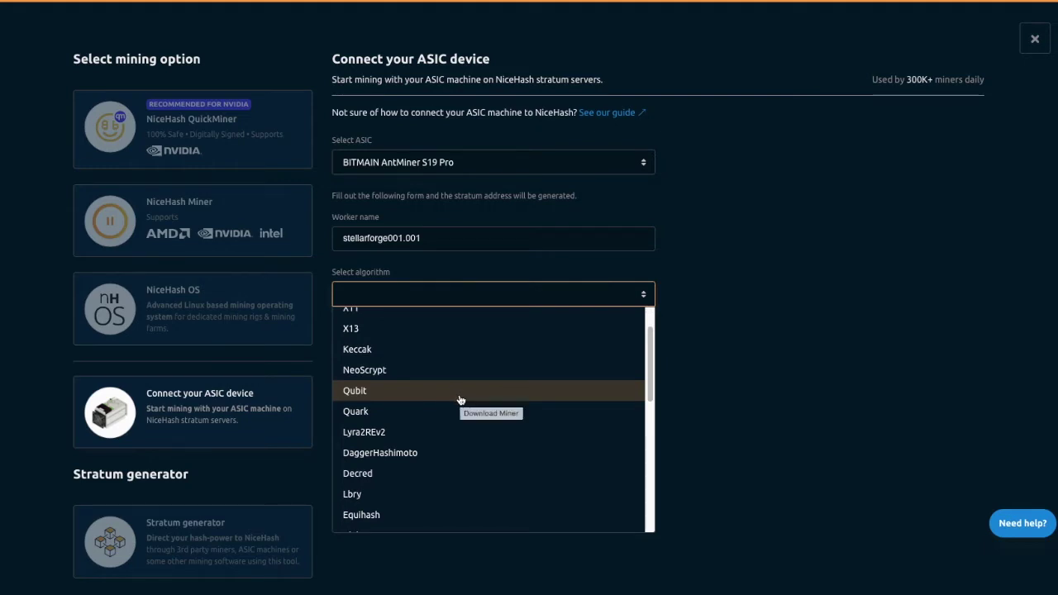
scroll(459, 399, down, 7)
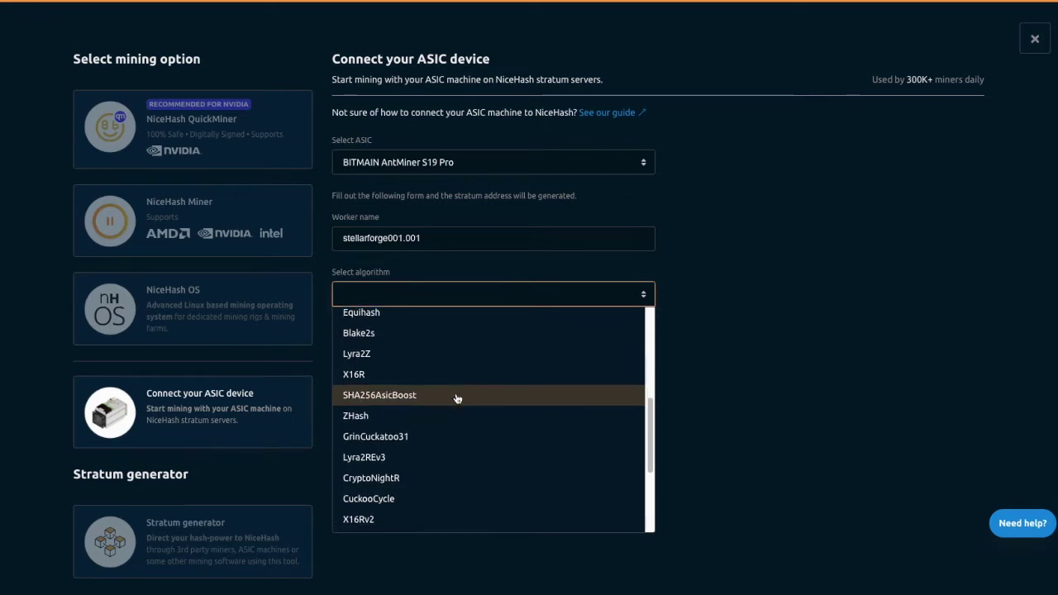
scroll(458, 399, down, 2)
scroll(458, 400, down, 4)
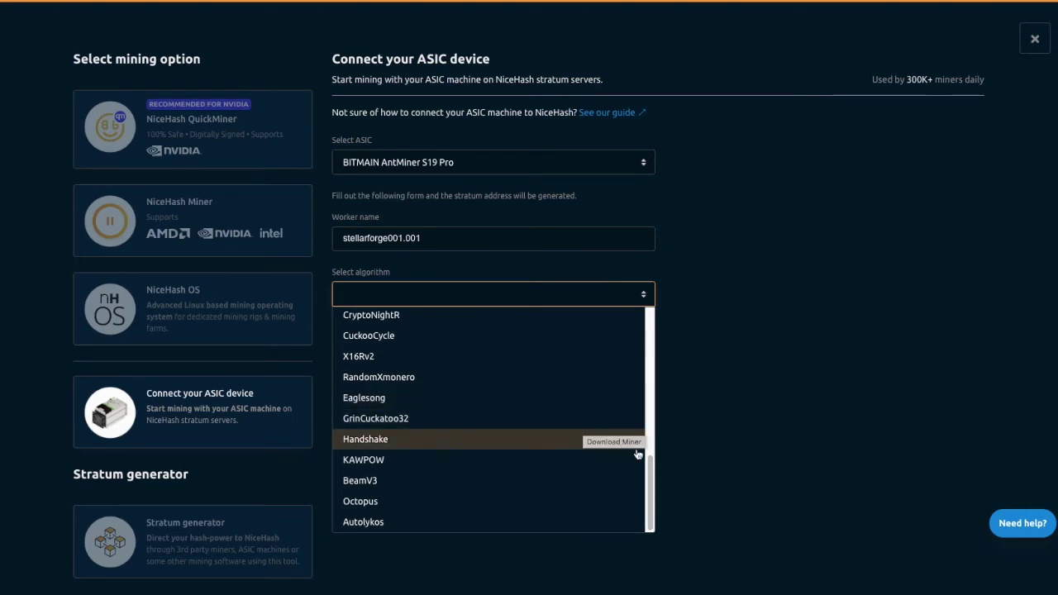
scroll(651, 461, up, 2)
scroll(651, 461, up, 2)
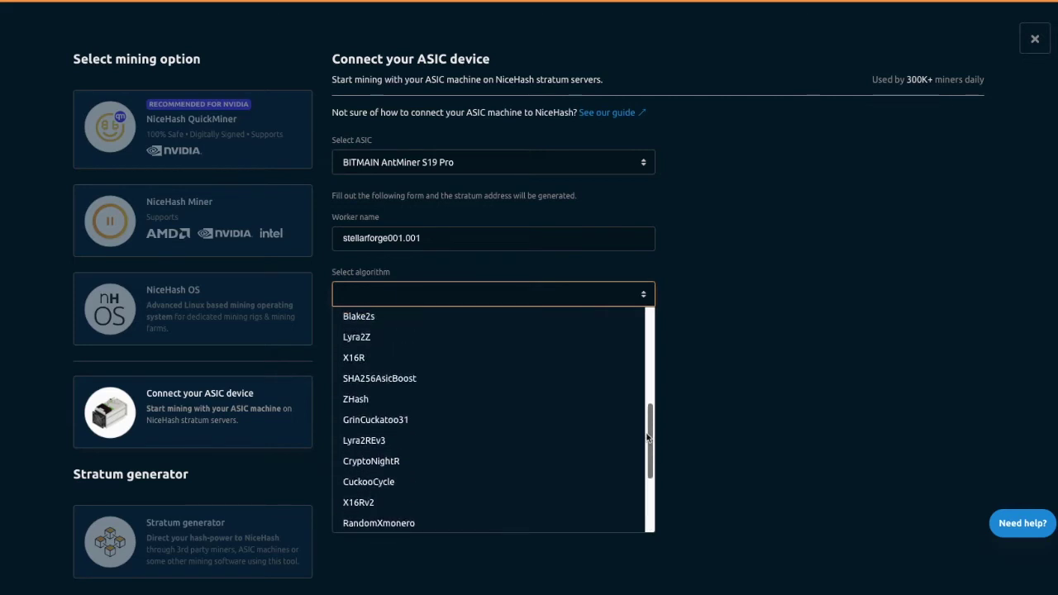
click(400, 399)
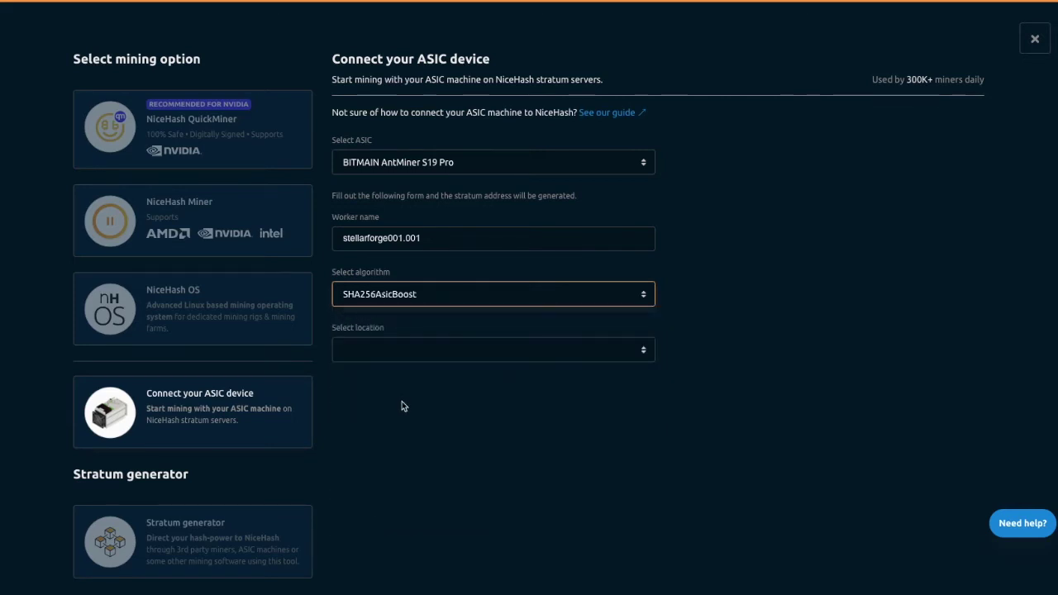
click(454, 360)
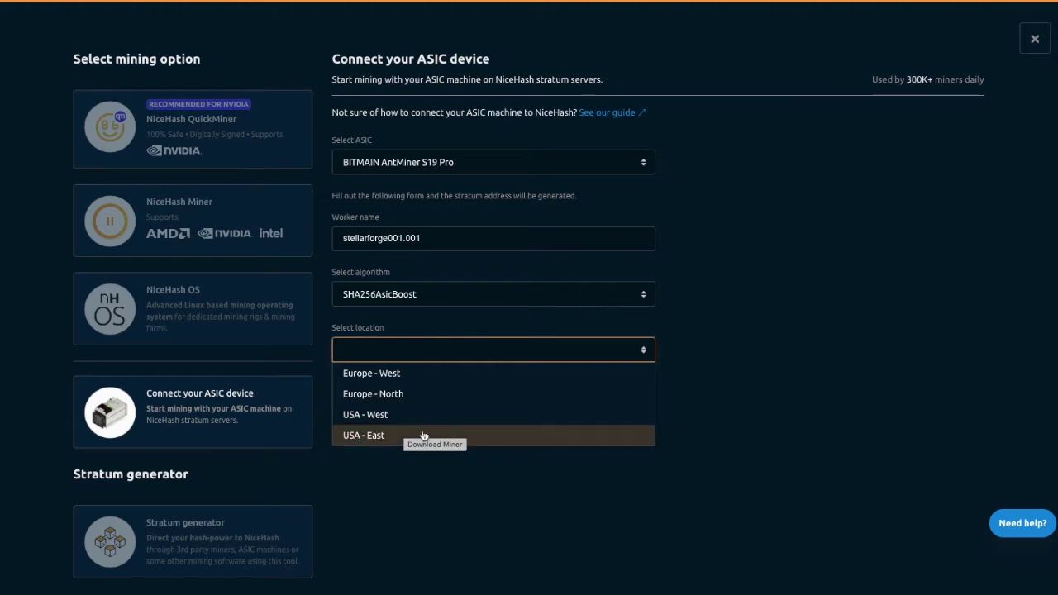
click(393, 436)
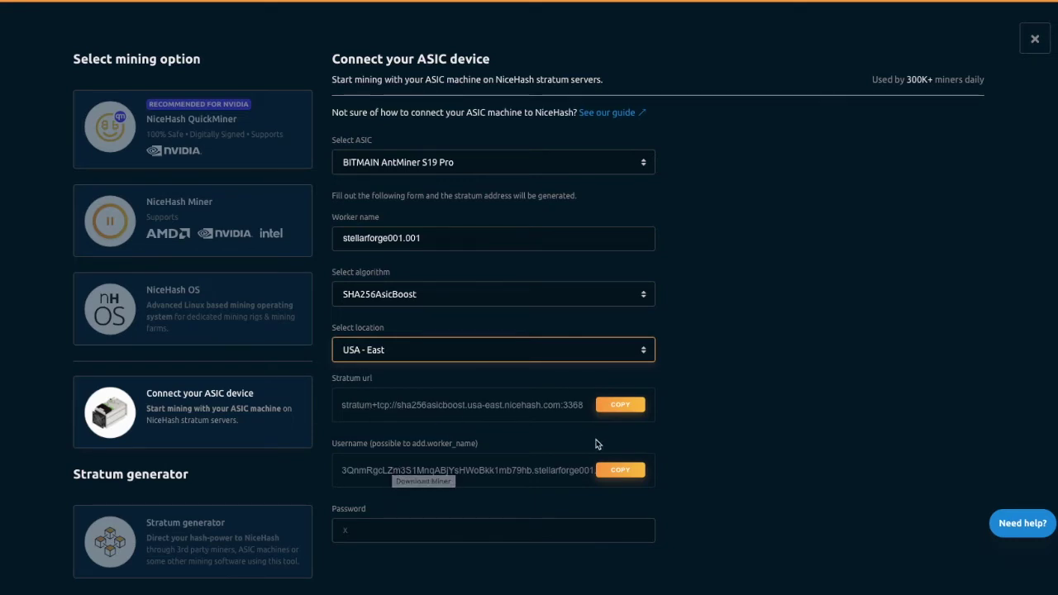
Copy the generated NiceHash stratum URL into the Pool1 mining address in the Antminer settings.
click(608, 408)
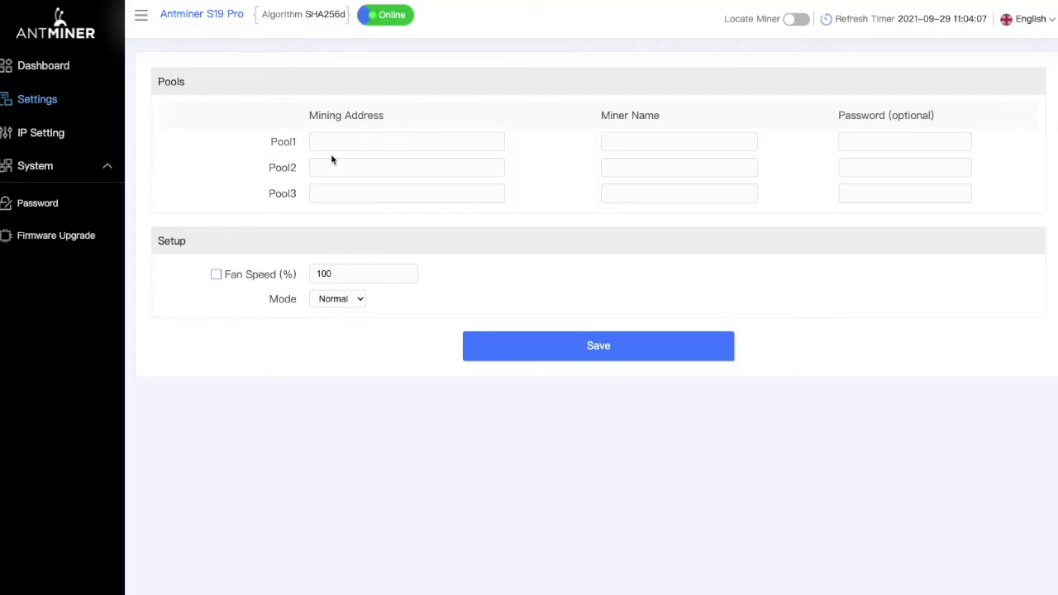
click(334, 147)
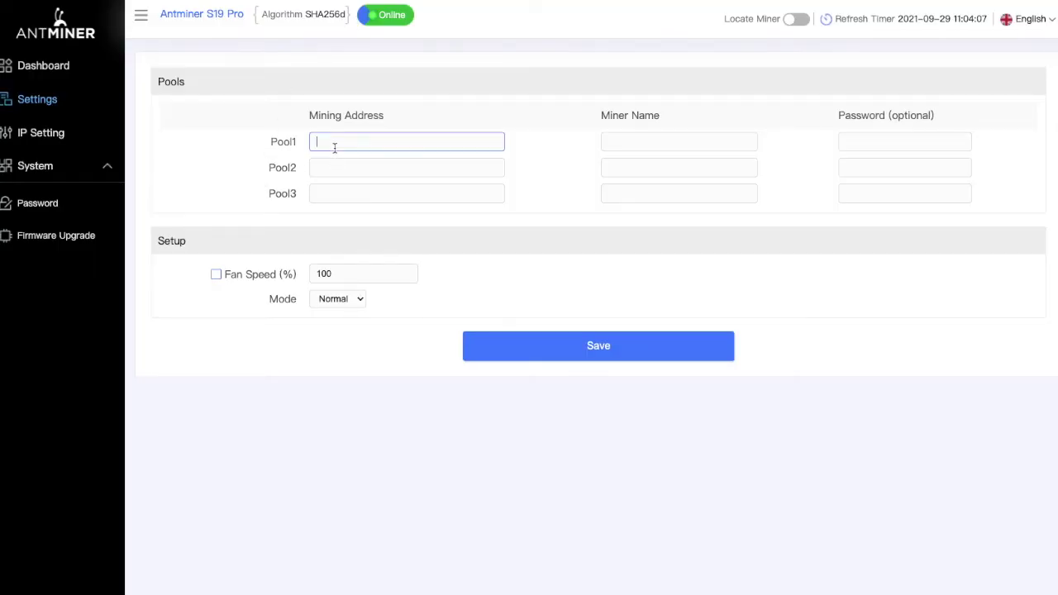
key(ctrl+v)
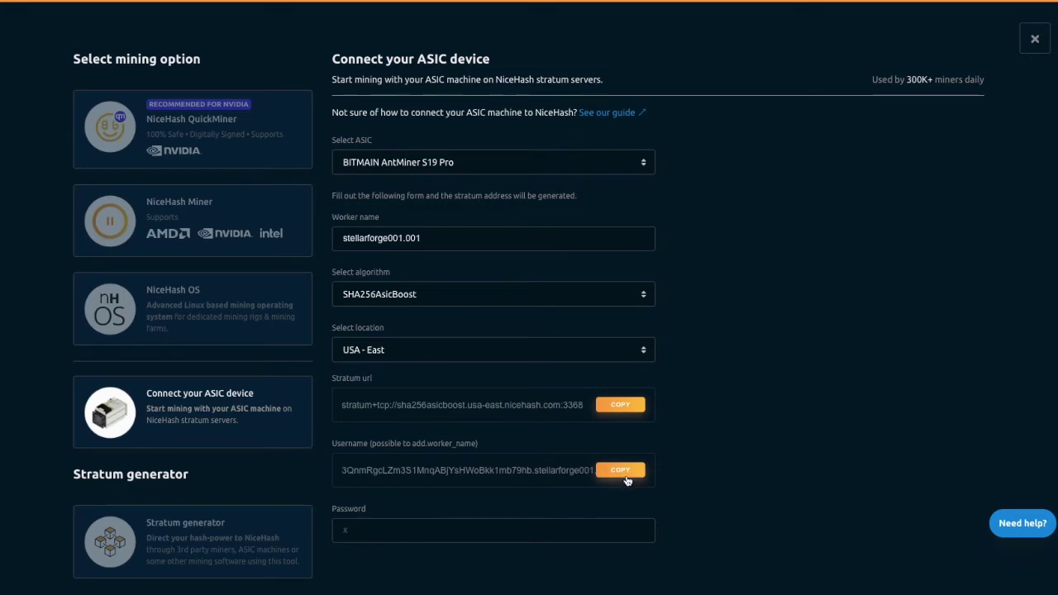
Copy the generated NiceHash username into the Pool1 miner name in the Antminer settings.
click(625, 471)
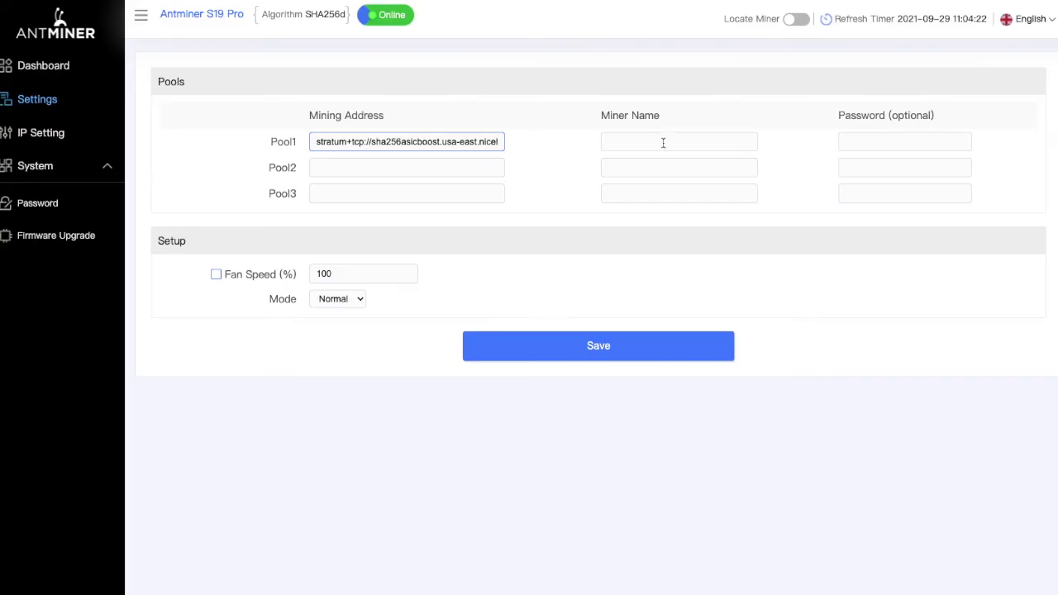
click(663, 142)
key(ctrl+v)
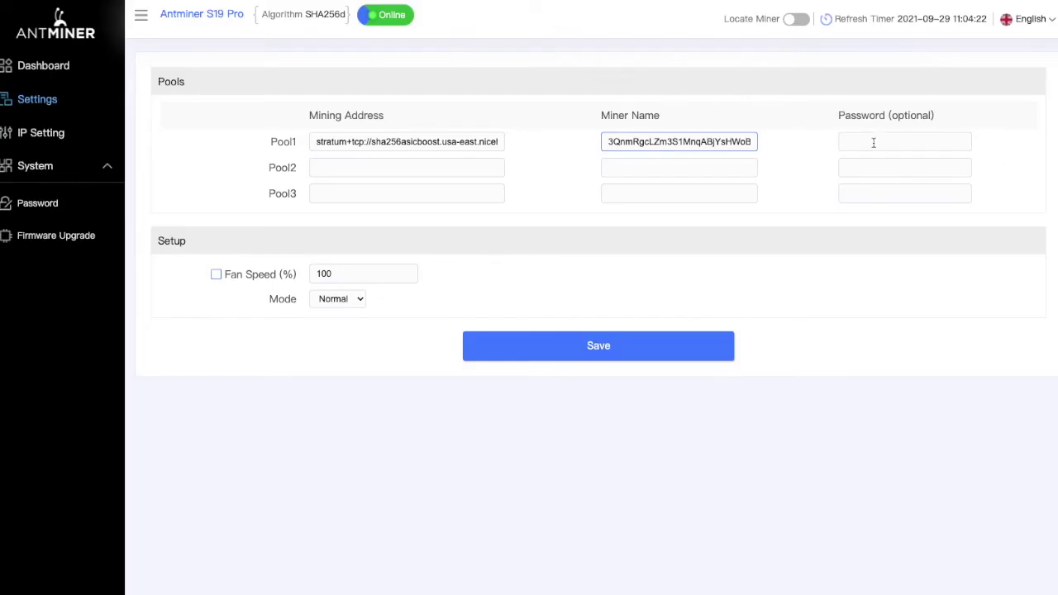
Enter the Pool1 password and save the miner's pool settings.
click(871, 142)
text(x)
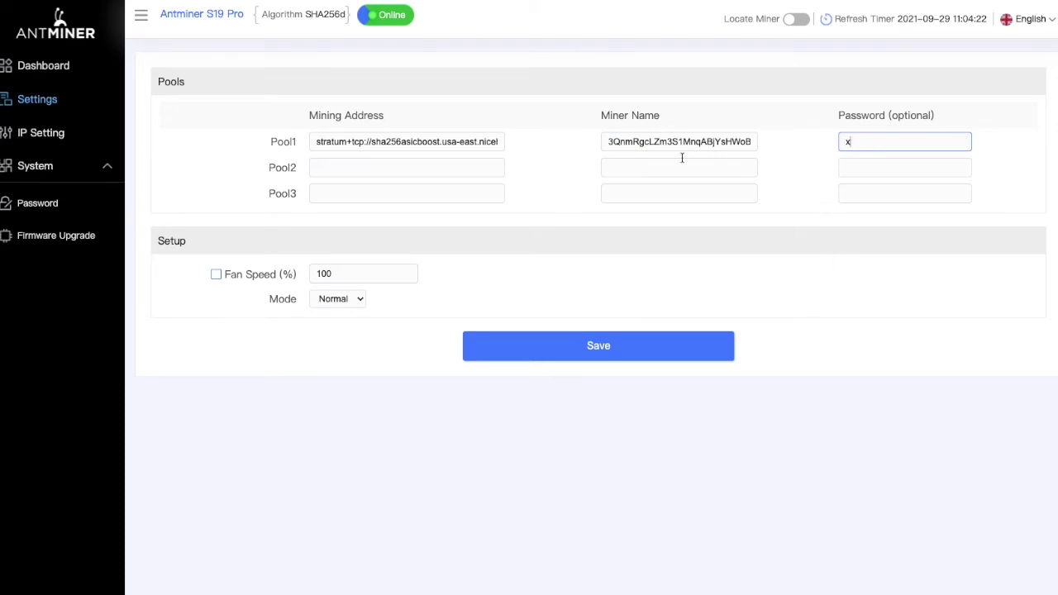
click(627, 148)
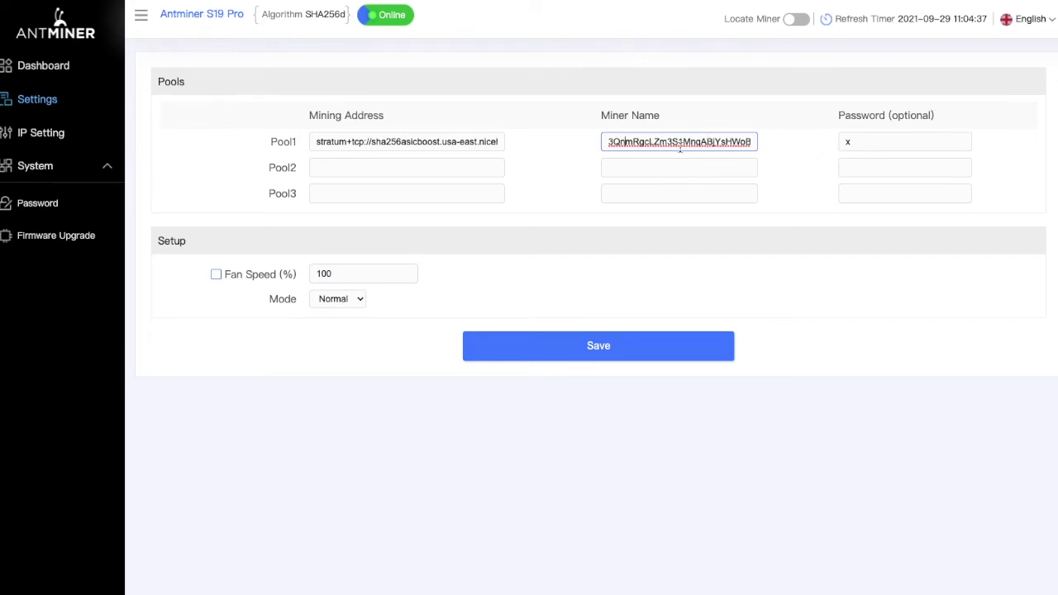
click(653, 288)
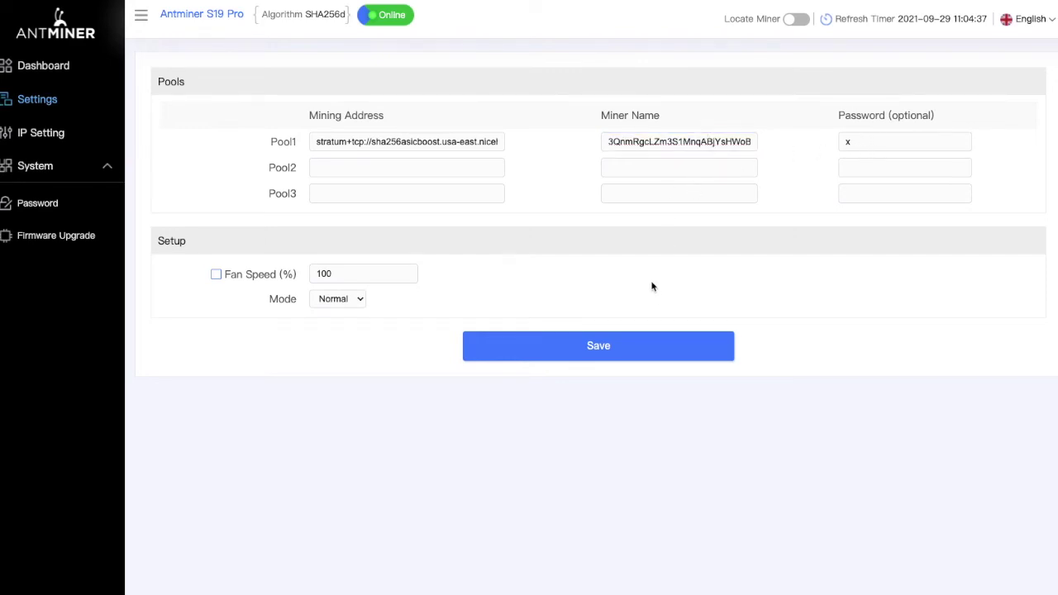
click(605, 351)
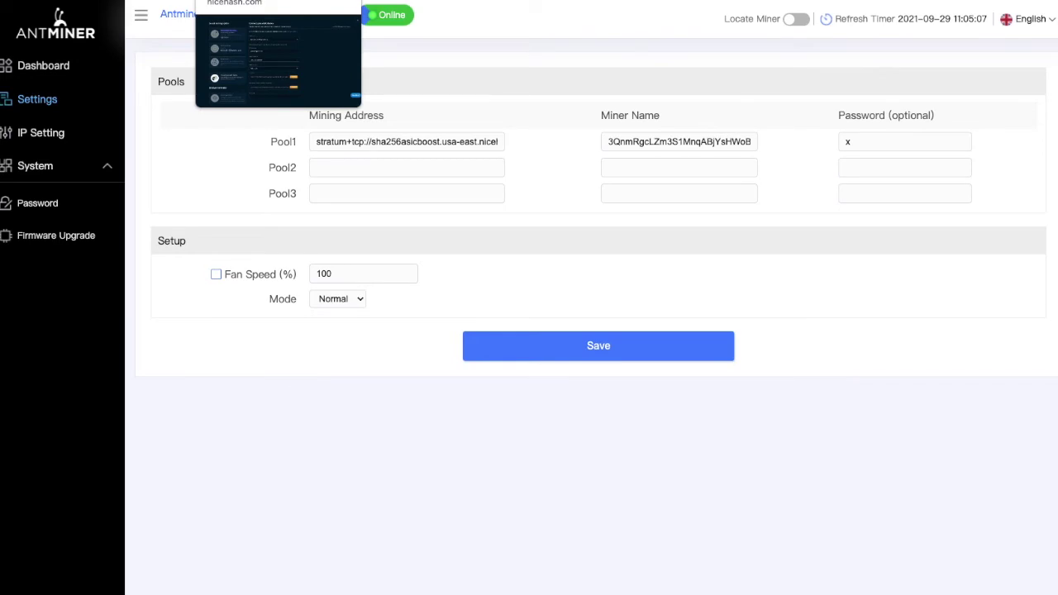
Switch to NiceHash, close the ASIC connection form and delete the offline rig stellarforgetes from the rig manager.
key(ctrl+Tab)
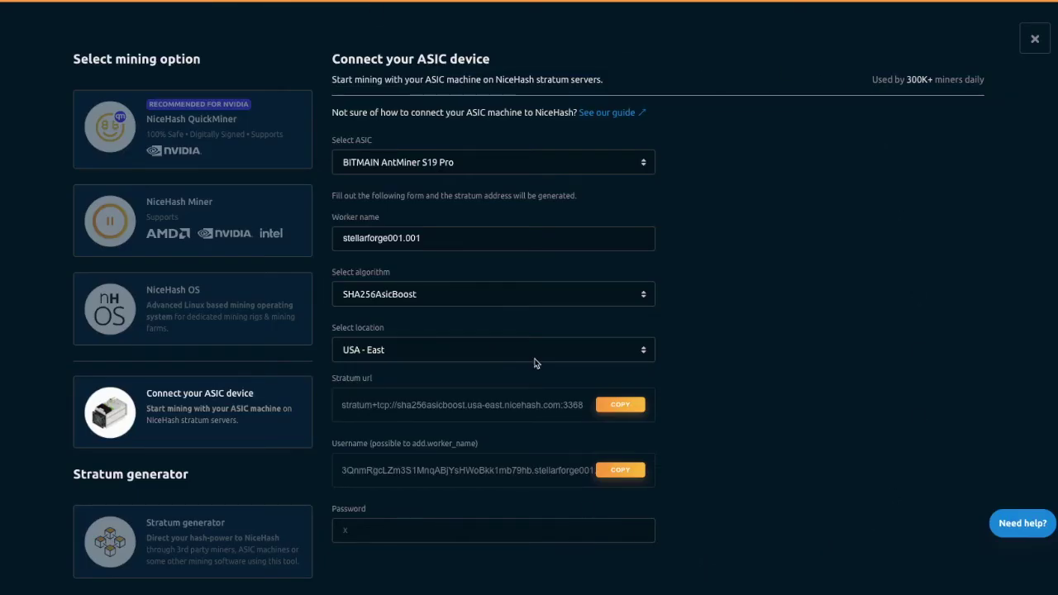
click(1034, 39)
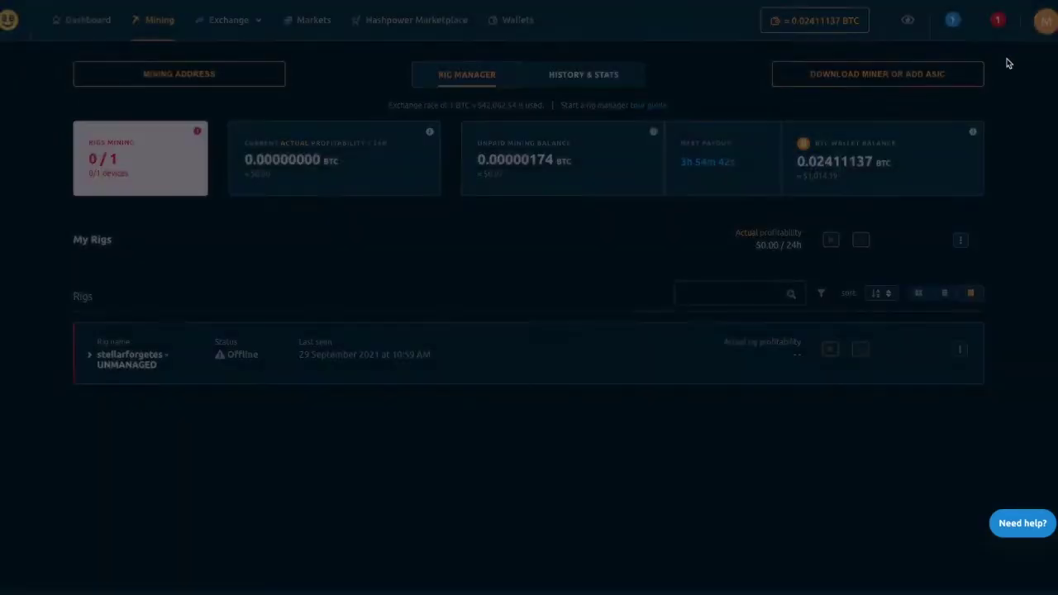
click(959, 355)
click(801, 473)
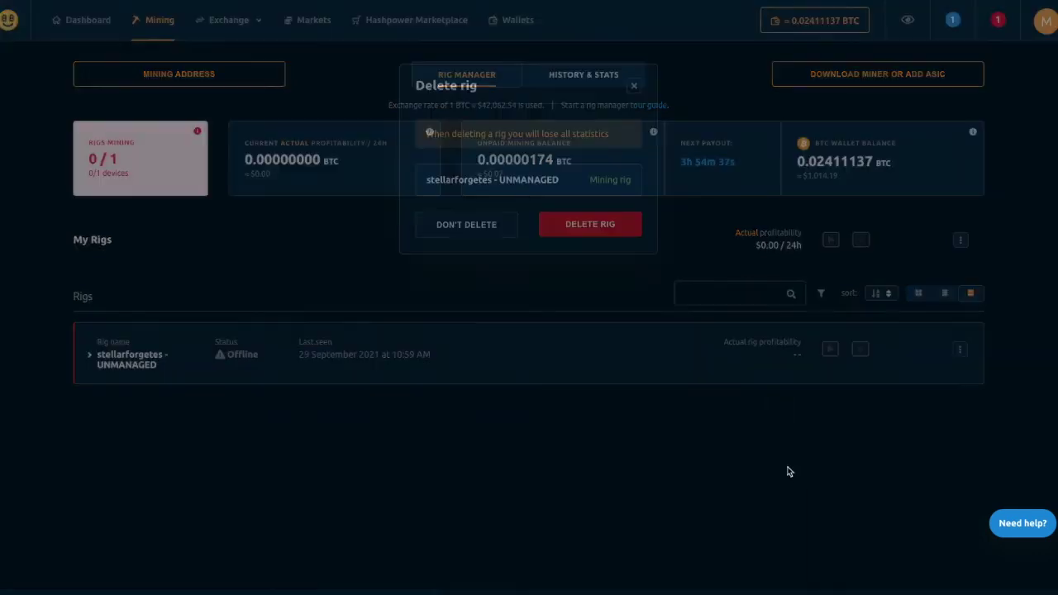
click(600, 239)
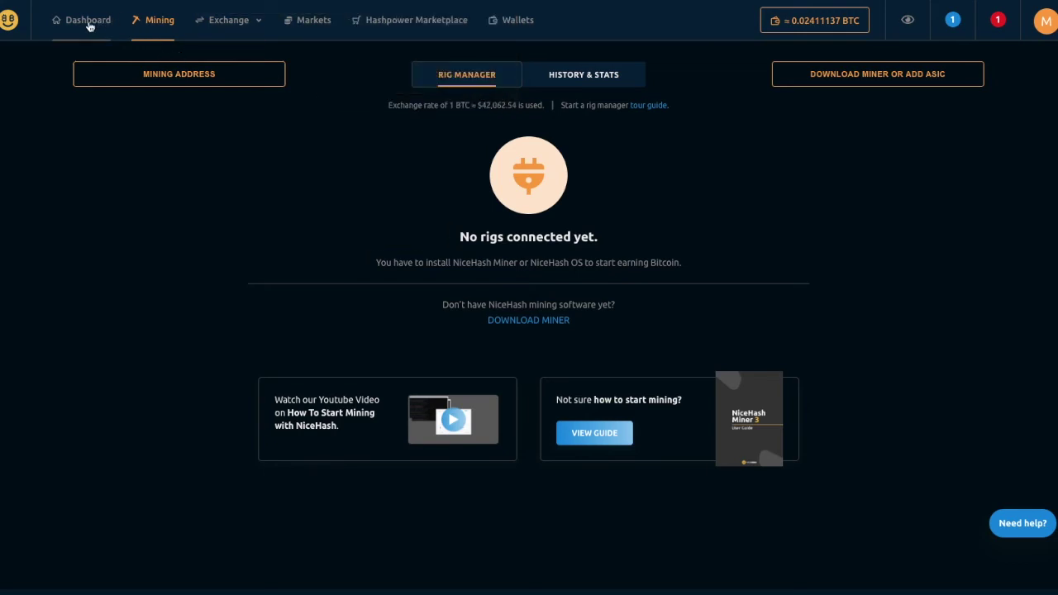
Check the NiceHash dashboard and the stellarforge001 rig's details, and examine the hashrate and pool status on the Antminer dashboard.
click(90, 28)
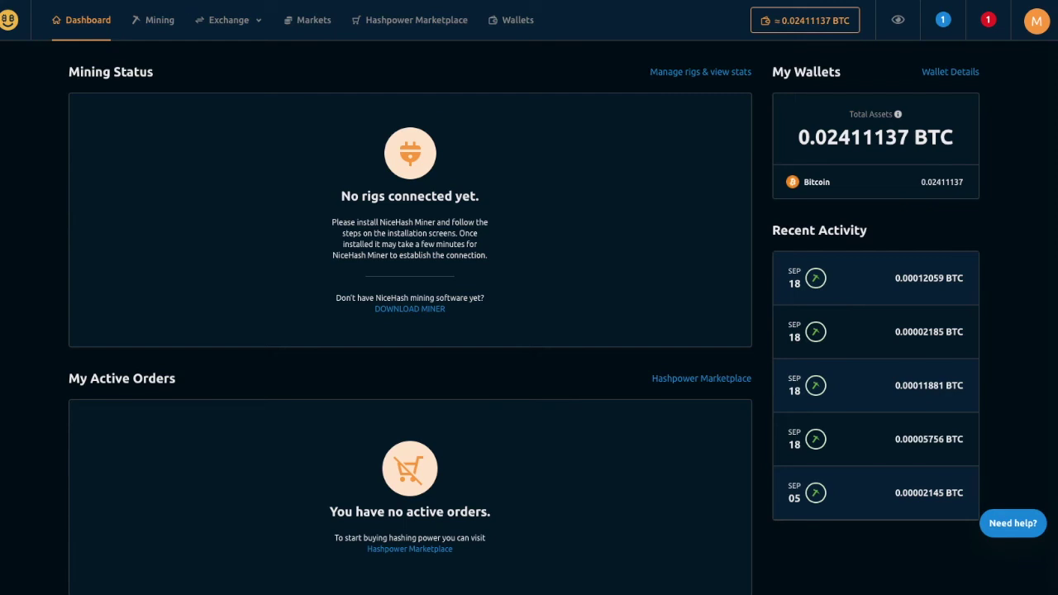
click(146, 19)
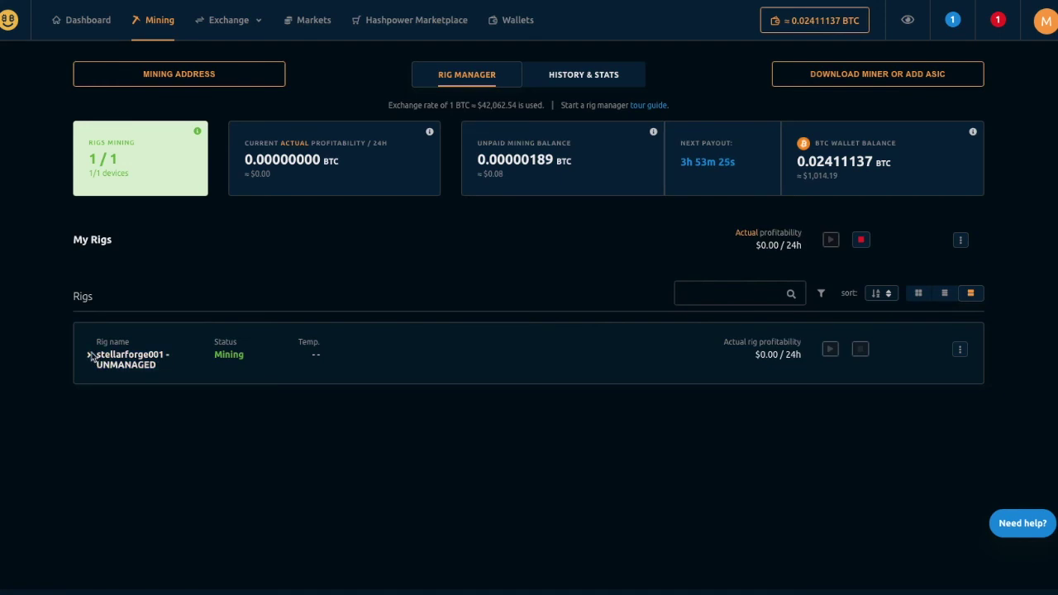
click(91, 356)
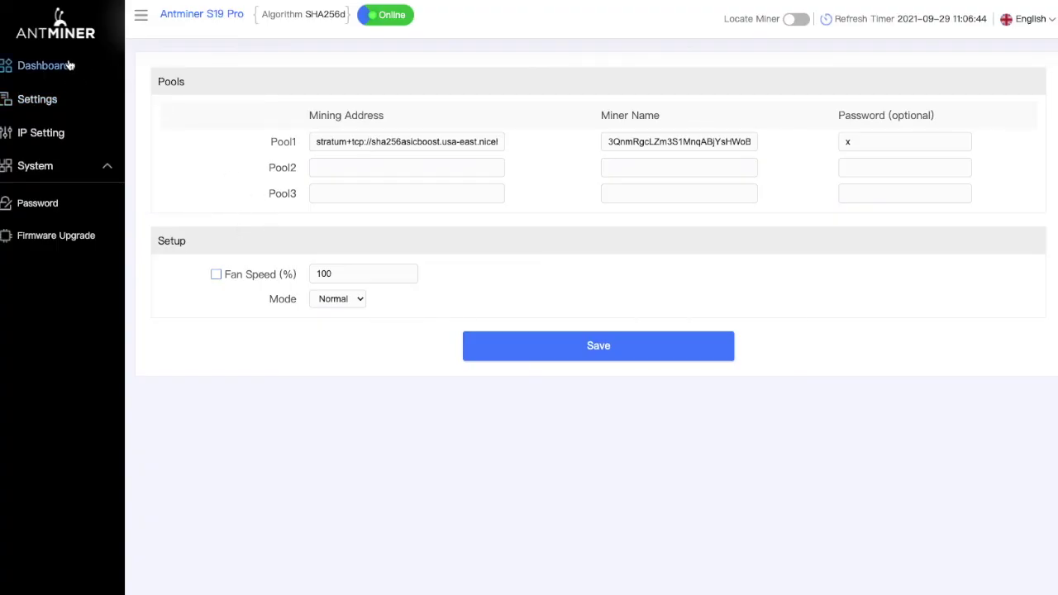
click(70, 65)
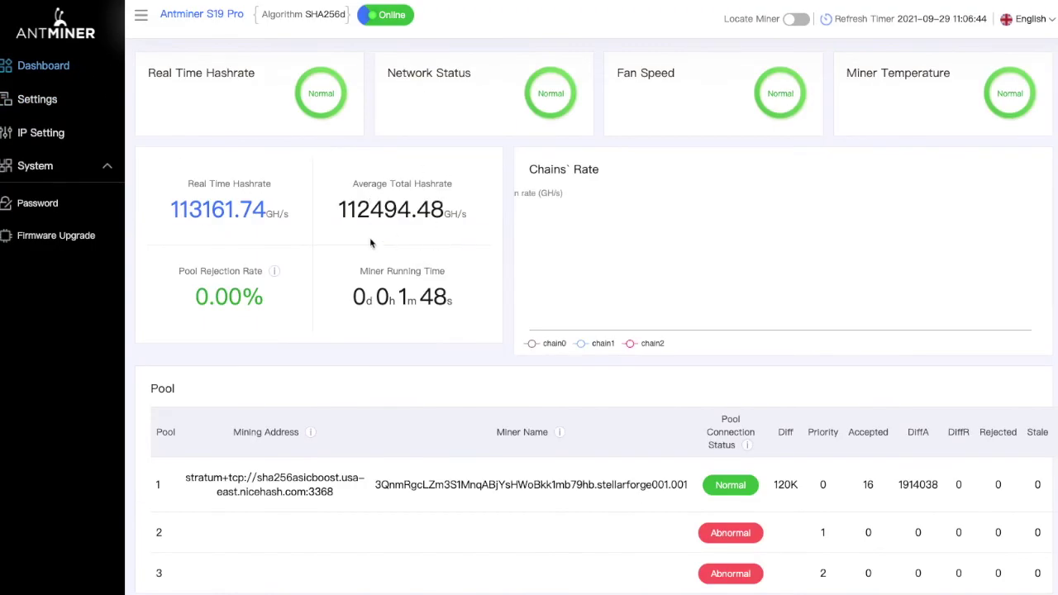